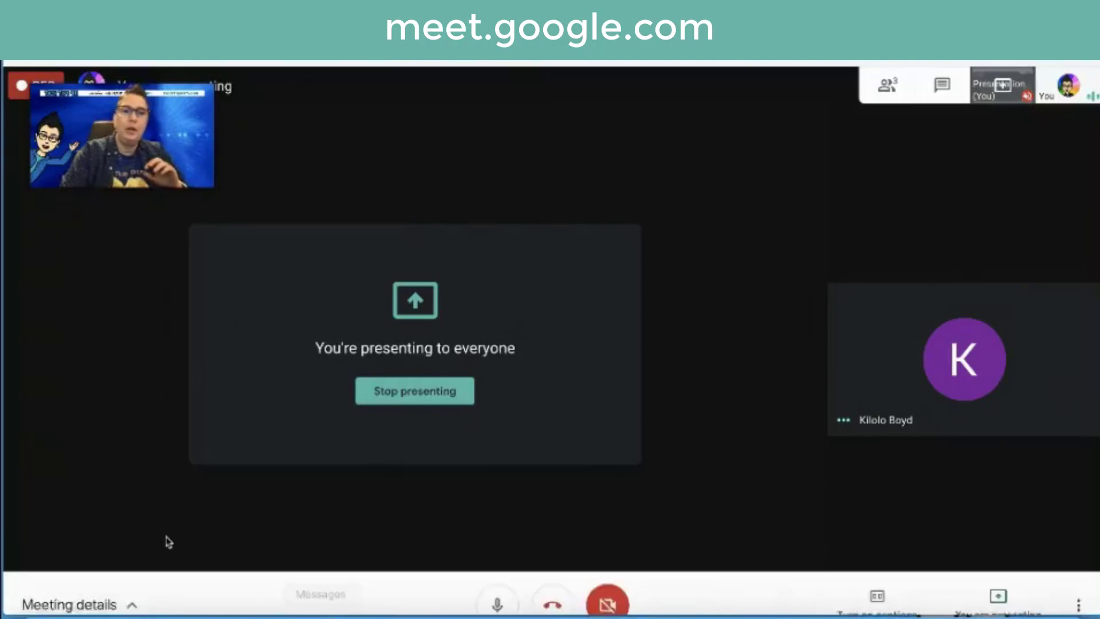
Step: Check the meeting's joining details, then turn the camera on and back off
{"action": "left_click", "coordinate": [134, 585]}
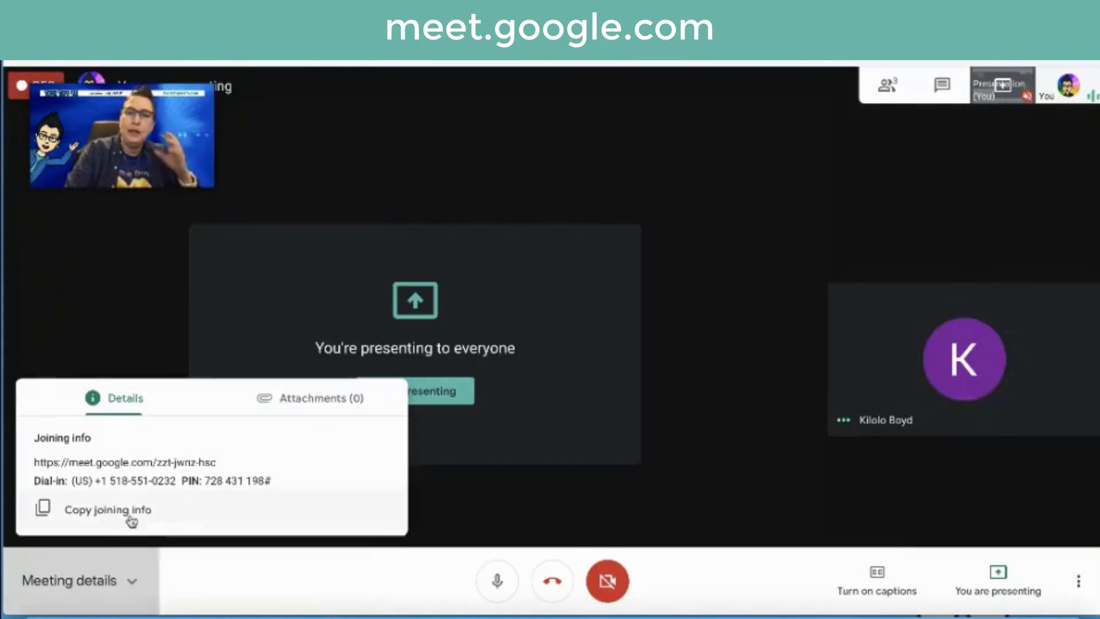
{"action": "left_click", "coordinate": [488, 529]}
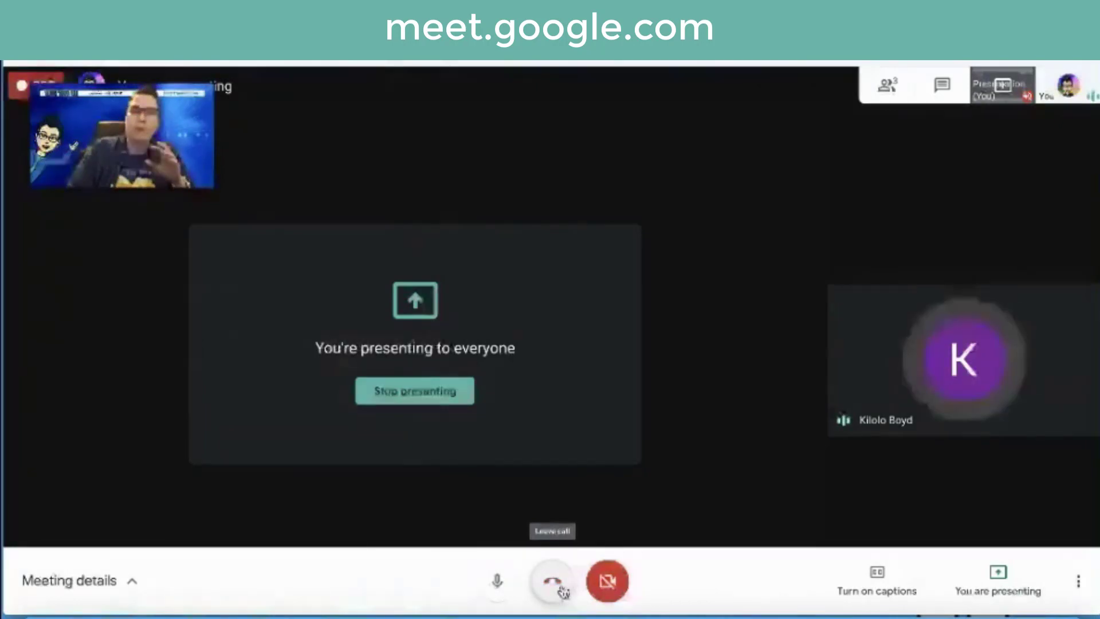
{"action": "left_click", "coordinate": [615, 581]}
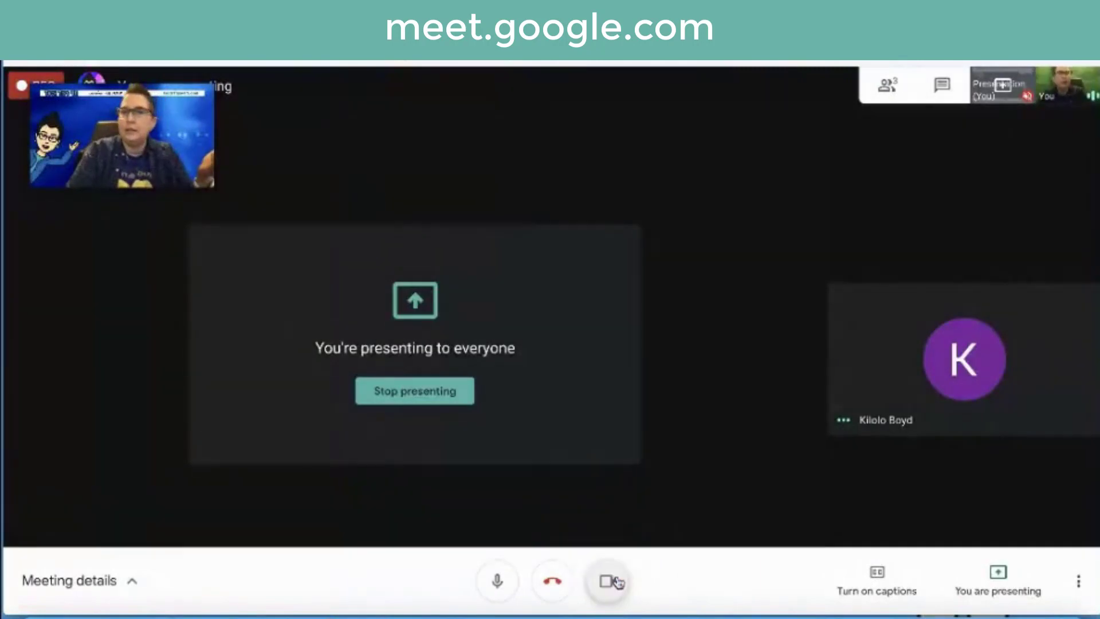
{"action": "left_click", "coordinate": [609, 582]}
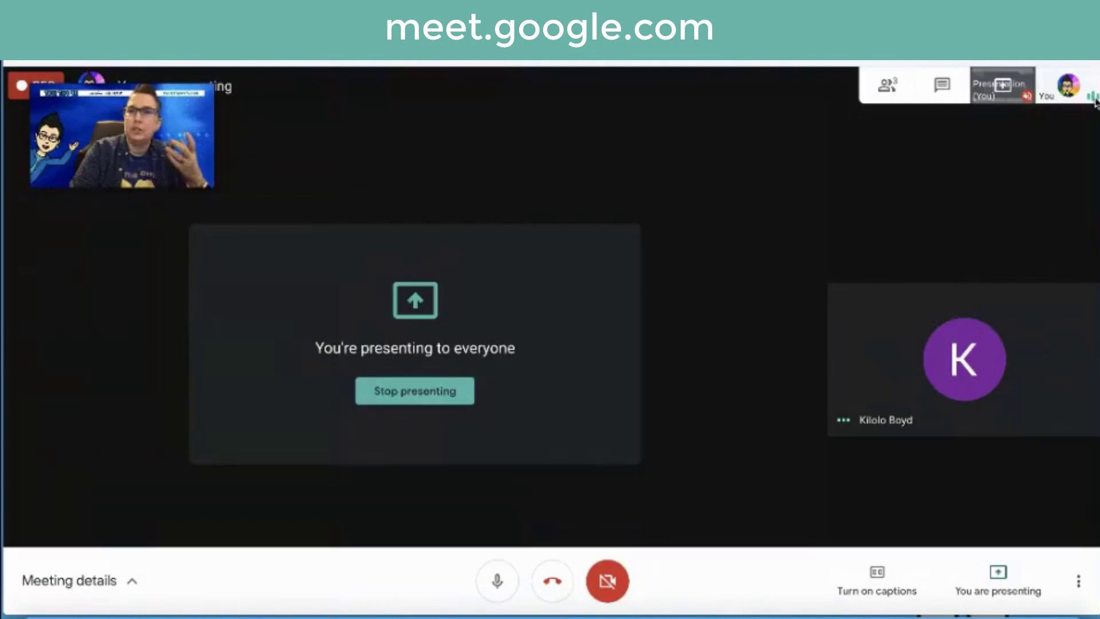
Step: Turn on live captions and bring up the Stop presenting option
{"action": "left_click", "coordinate": [882, 580]}
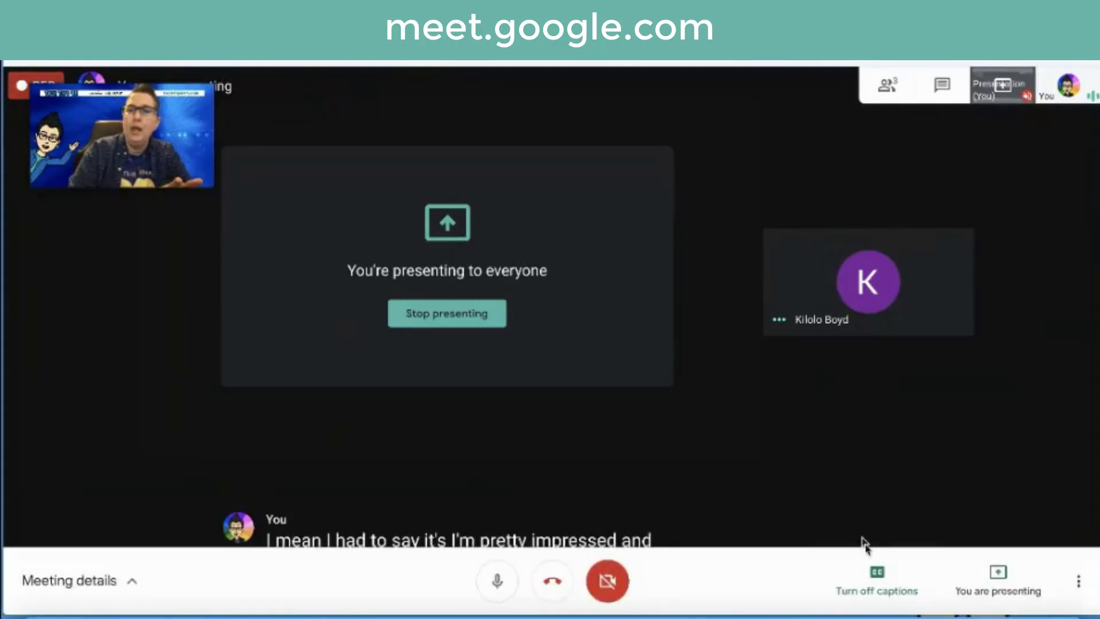
{"action": "left_click", "coordinate": [1006, 582]}
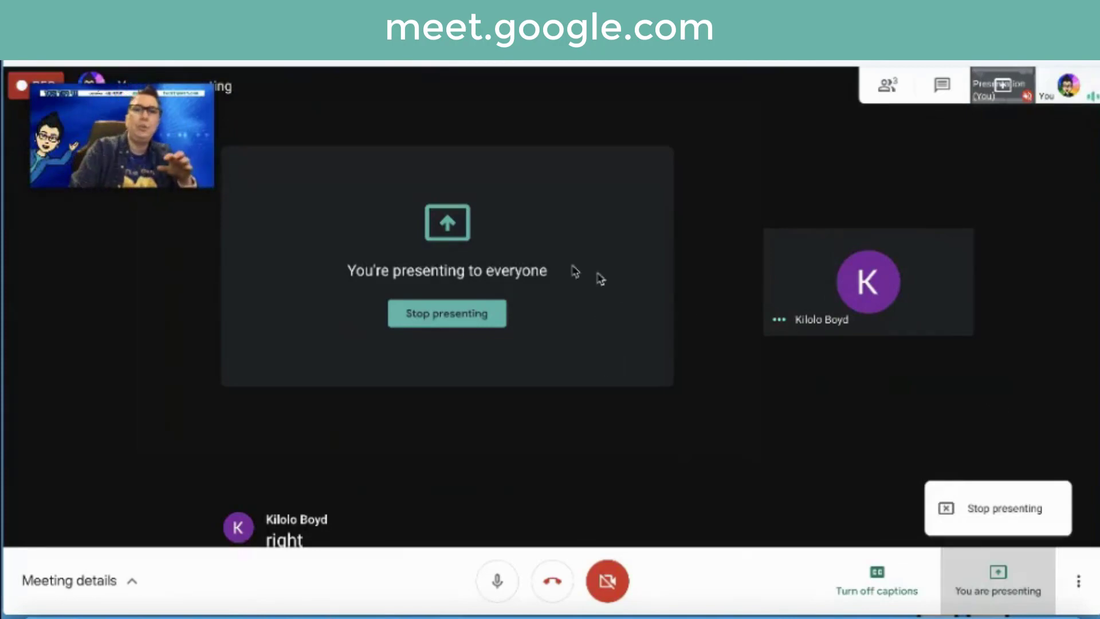
Step: Dismiss the Stop presenting option and switch the meeting to the Sidebar layout
{"action": "left_click", "coordinate": [1079, 583]}
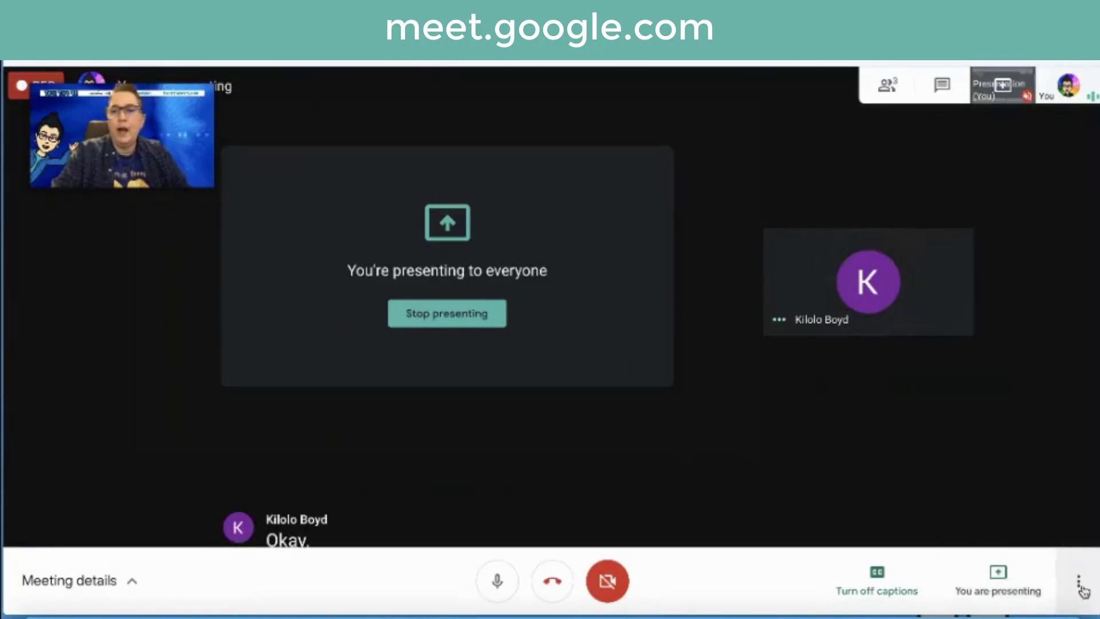
{"action": "left_click", "coordinate": [1081, 587]}
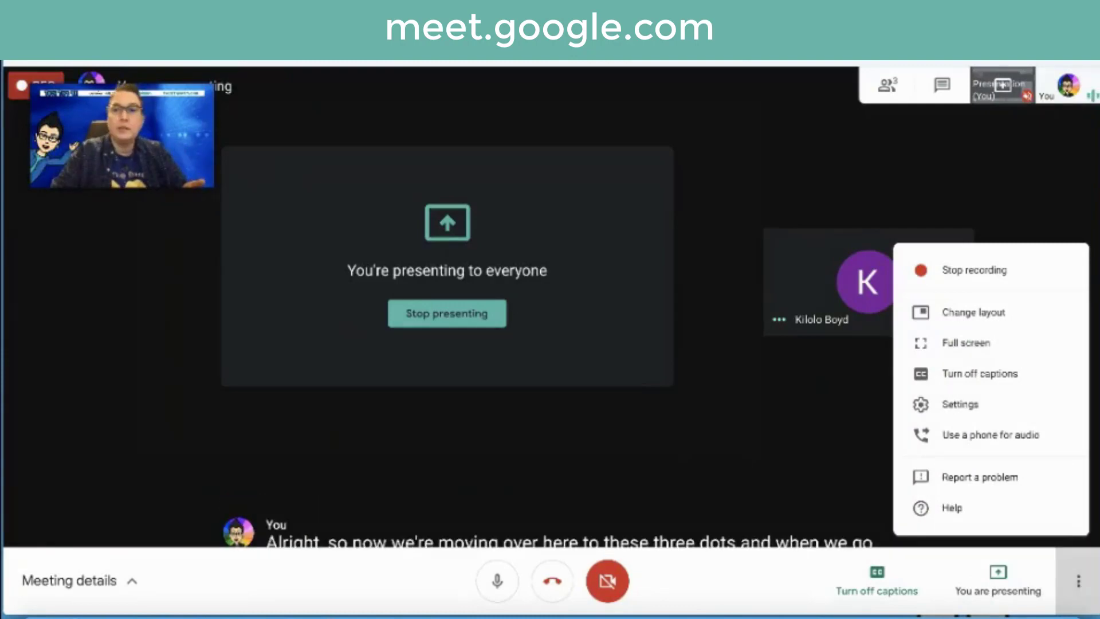
{"action": "left_click", "coordinate": [1047, 316]}
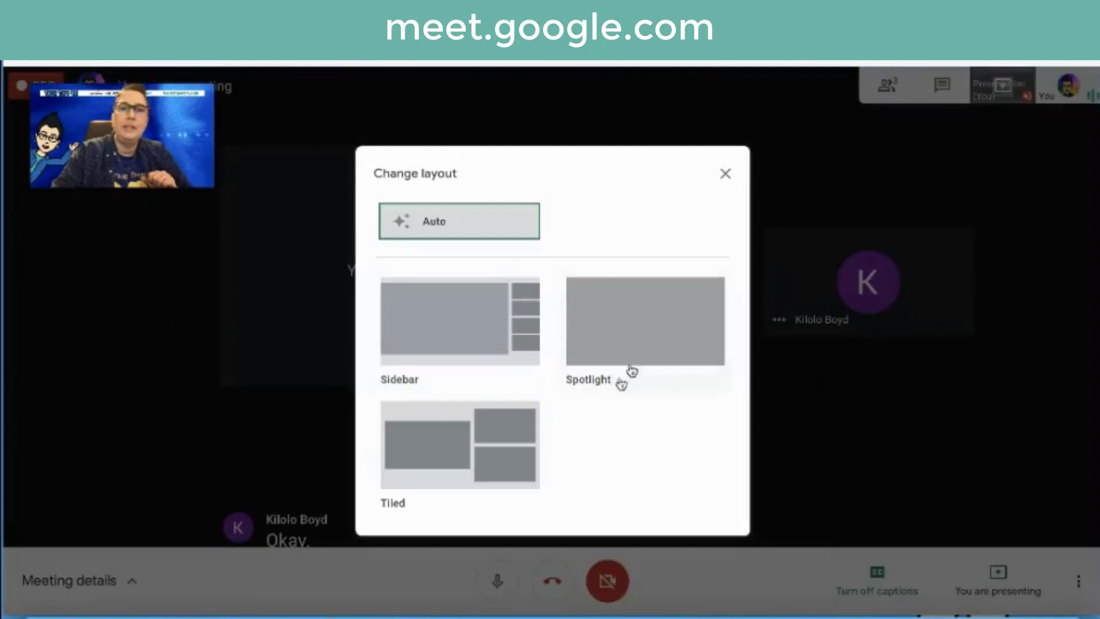
{"action": "left_click", "coordinate": [474, 441]}
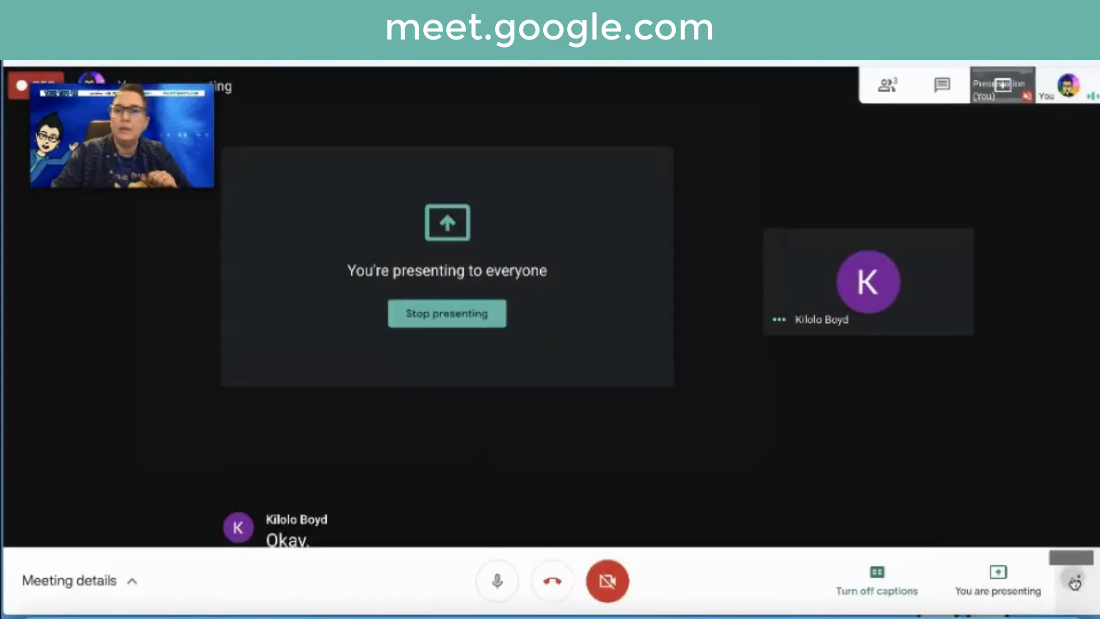
{"action": "left_click", "coordinate": [1078, 580]}
{"action": "left_click", "coordinate": [997, 319]}
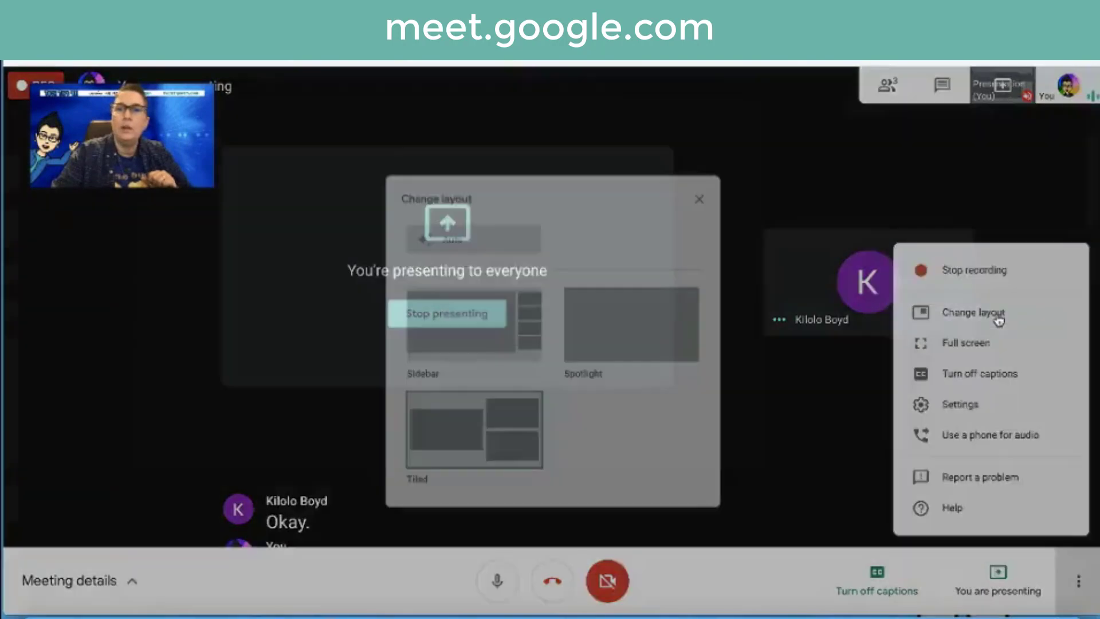
{"action": "left_click", "coordinate": [616, 341]}
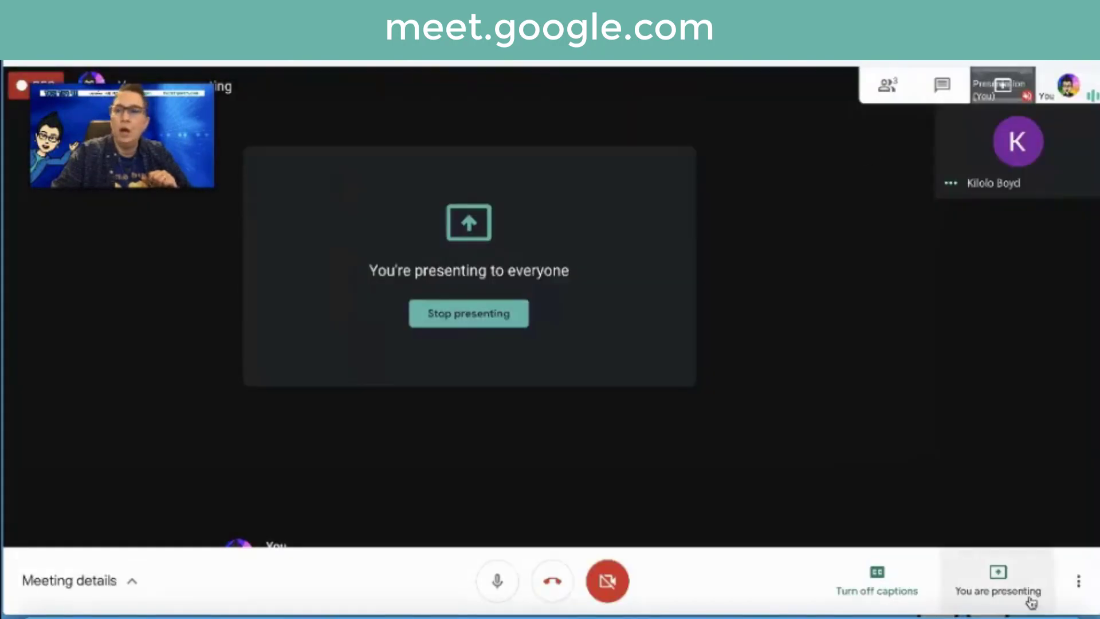
Step: Switch to the Spotlight layout, then show the meeting full screen
{"action": "left_click", "coordinate": [1077, 585]}
{"action": "left_click", "coordinate": [979, 312]}
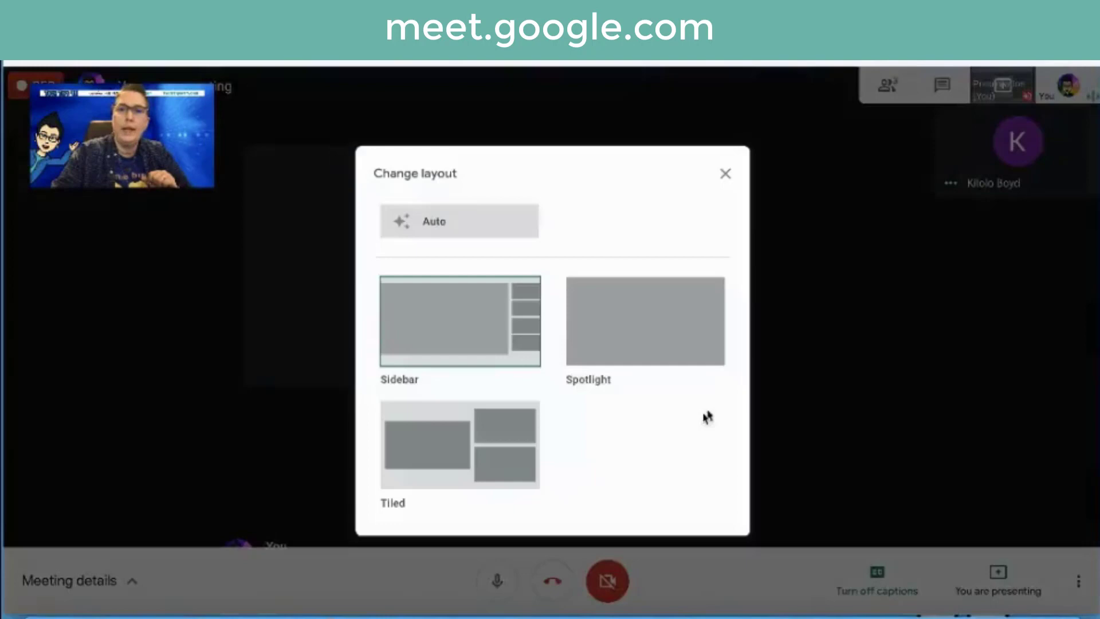
{"action": "left_click", "coordinate": [678, 348]}
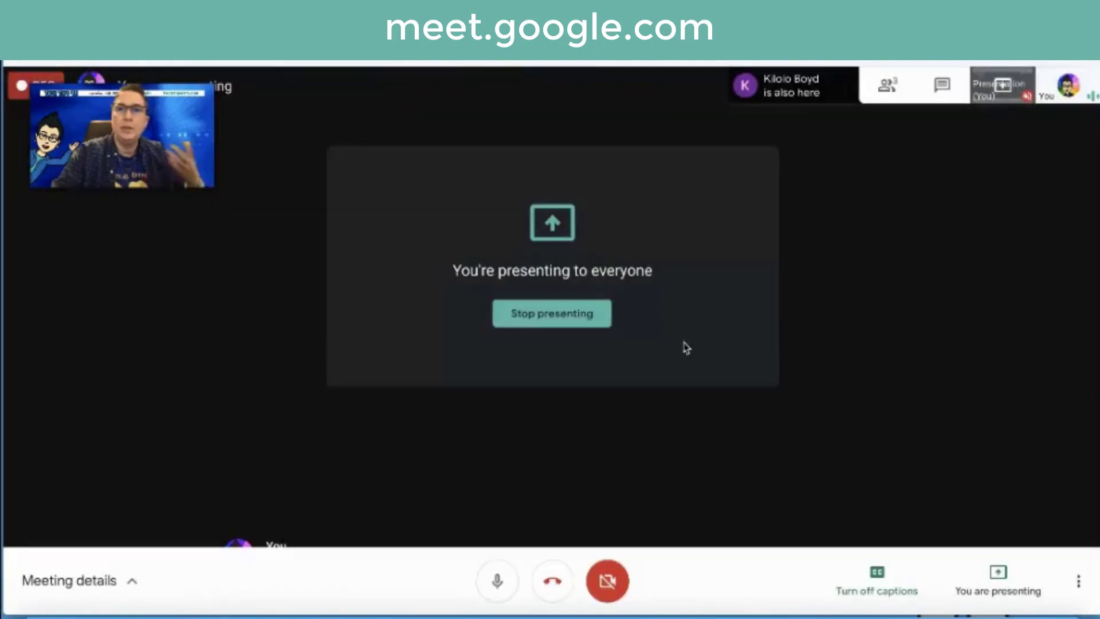
{"action": "left_click", "coordinate": [1081, 583]}
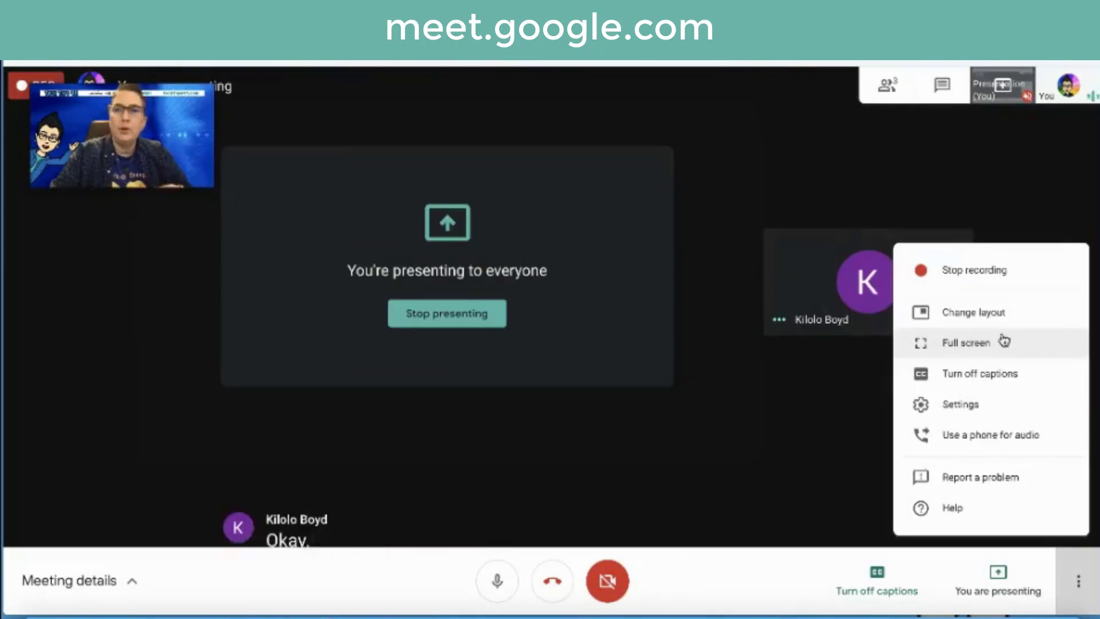
{"action": "left_click", "coordinate": [1004, 340]}
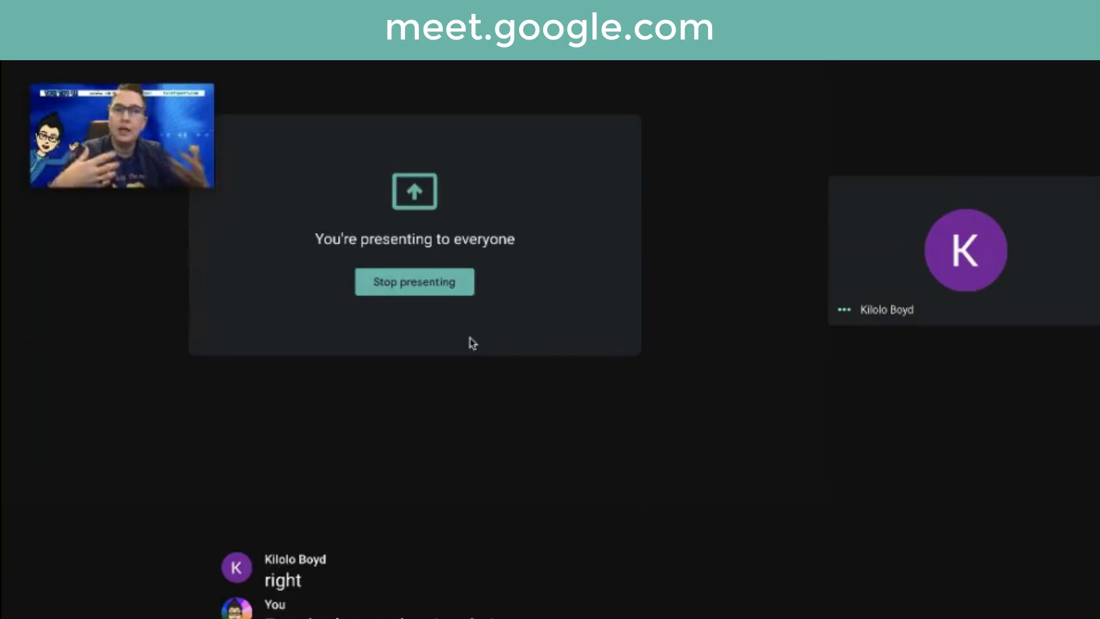
Step: Open the meeting's audio and video settings and list the available microphones
{"action": "left_click", "coordinate": [1077, 580]}
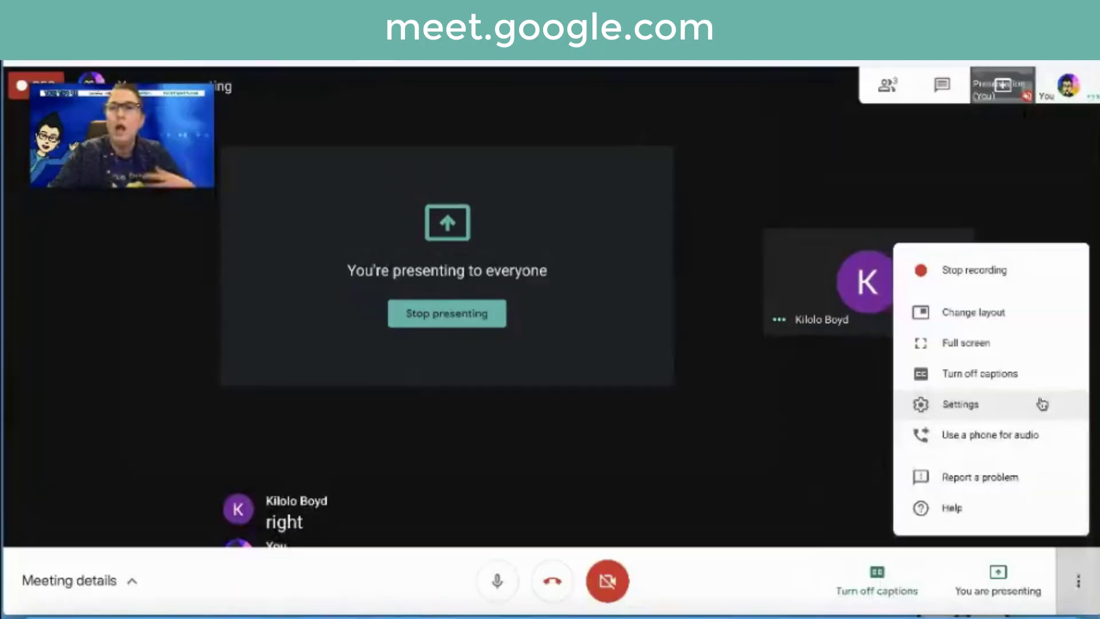
{"action": "left_click", "coordinate": [1041, 404]}
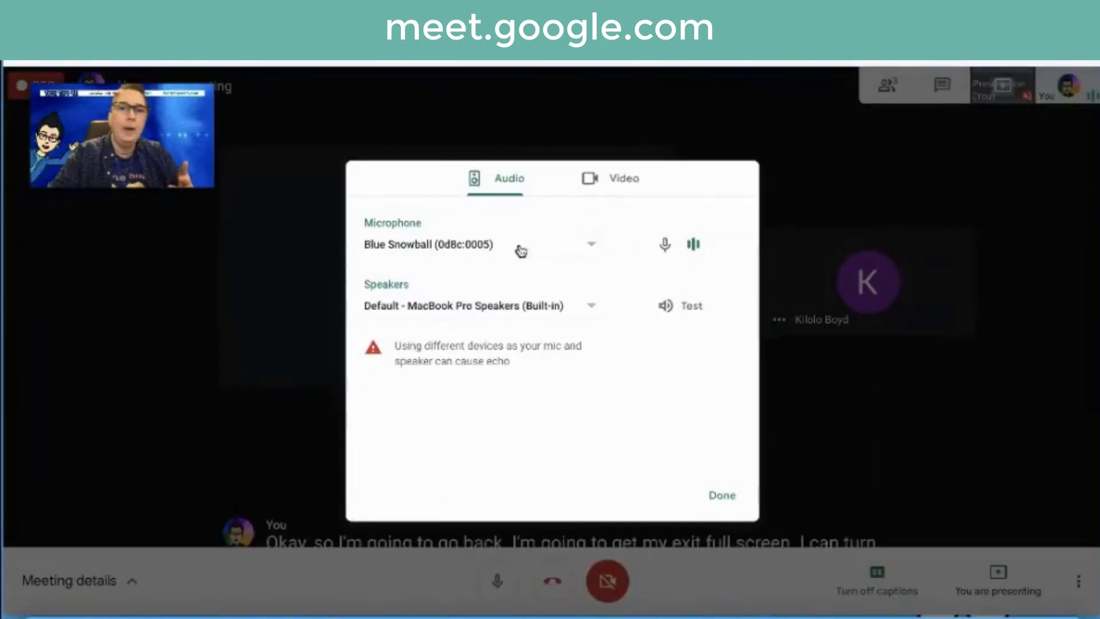
{"action": "left_click", "coordinate": [592, 250]}
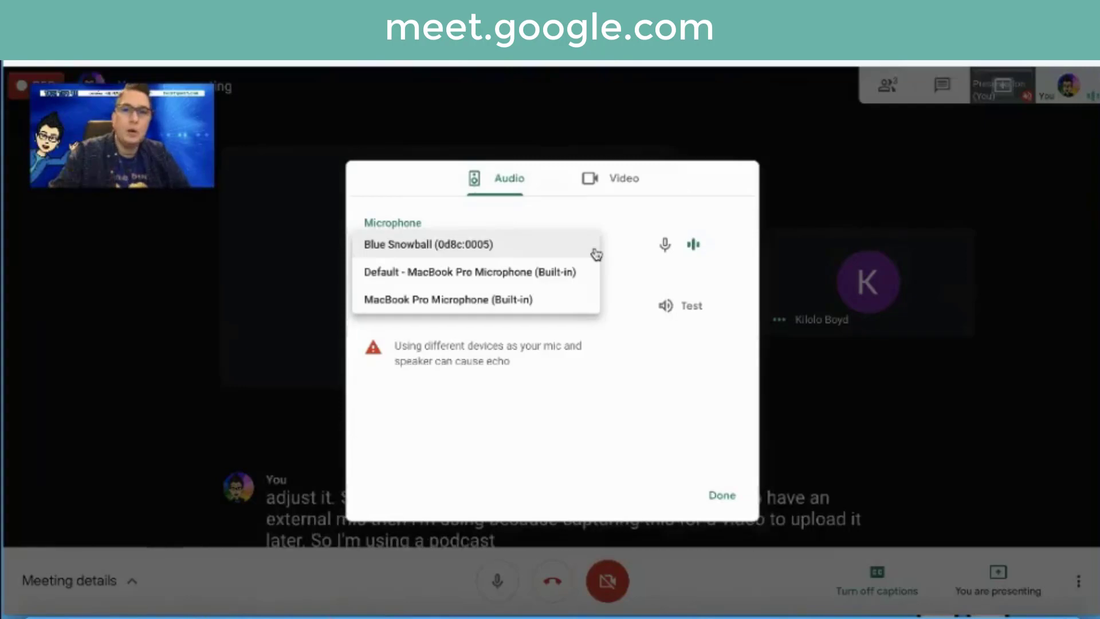
Step: In Video settings keep Send resolution at Standard definition (360p), close settings, and reopen More options
{"action": "left_click", "coordinate": [613, 181]}
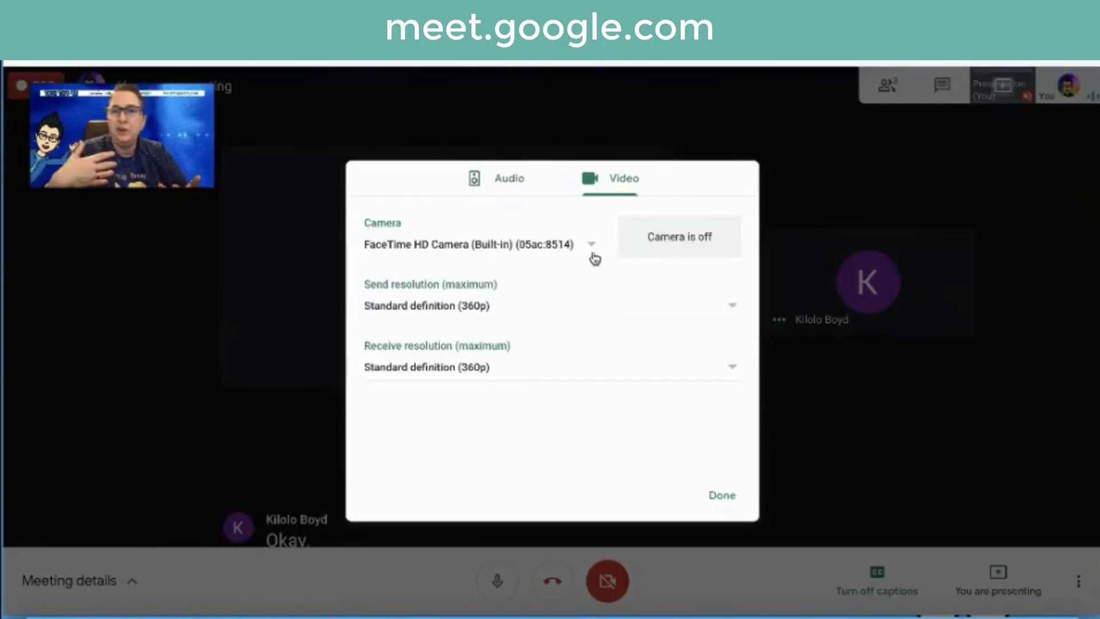
{"action": "left_click", "coordinate": [695, 313]}
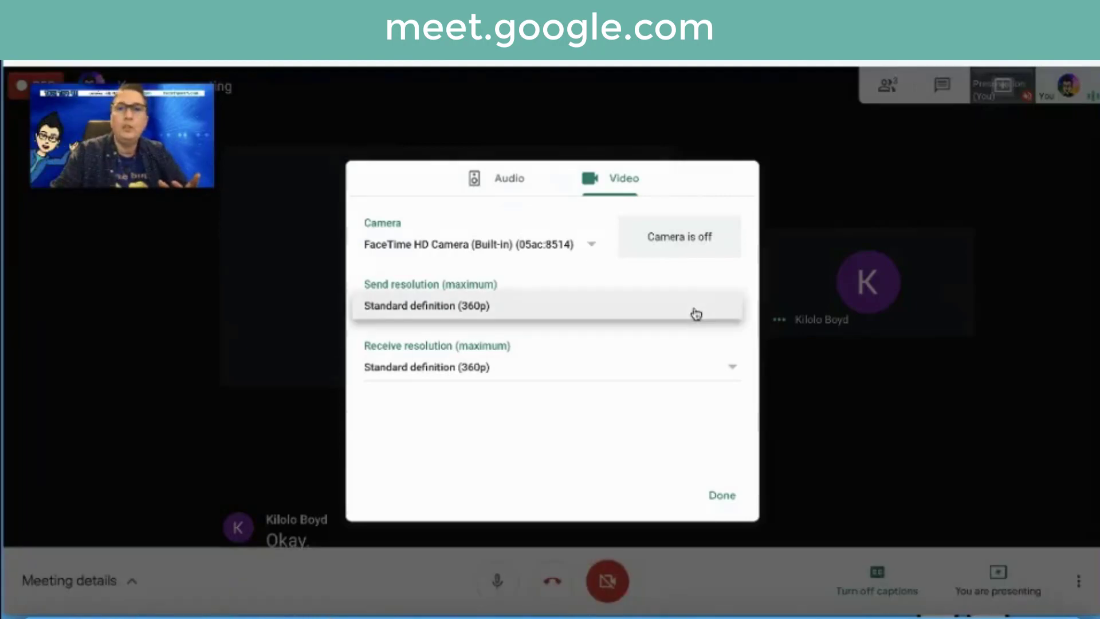
{"action": "left_click", "coordinate": [695, 313]}
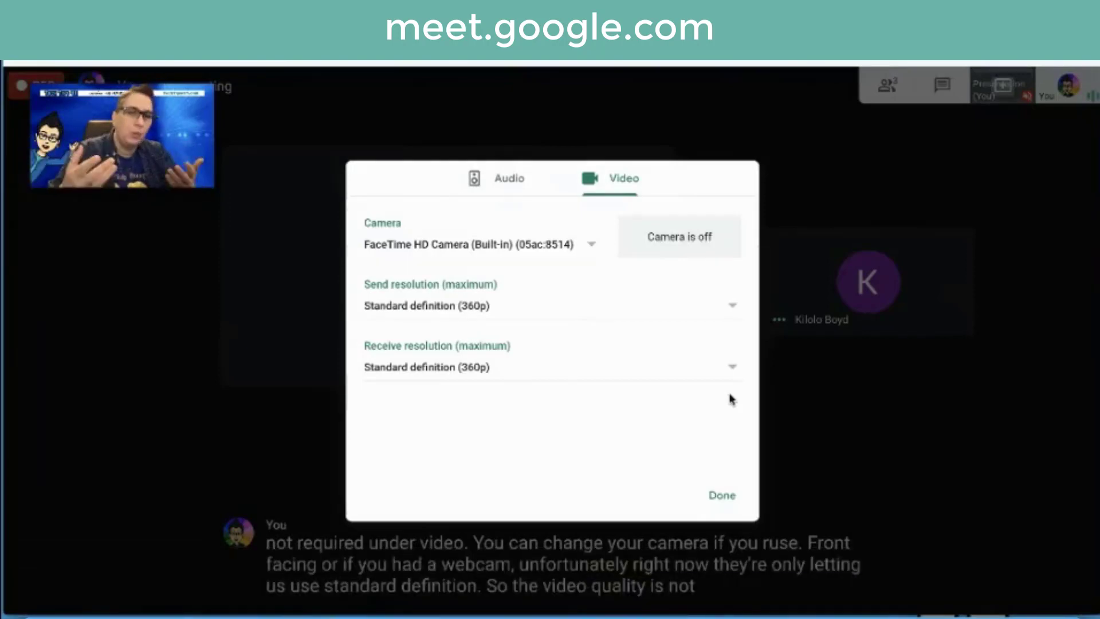
{"action": "left_click", "coordinate": [723, 493]}
{"action": "left_click", "coordinate": [1078, 581]}
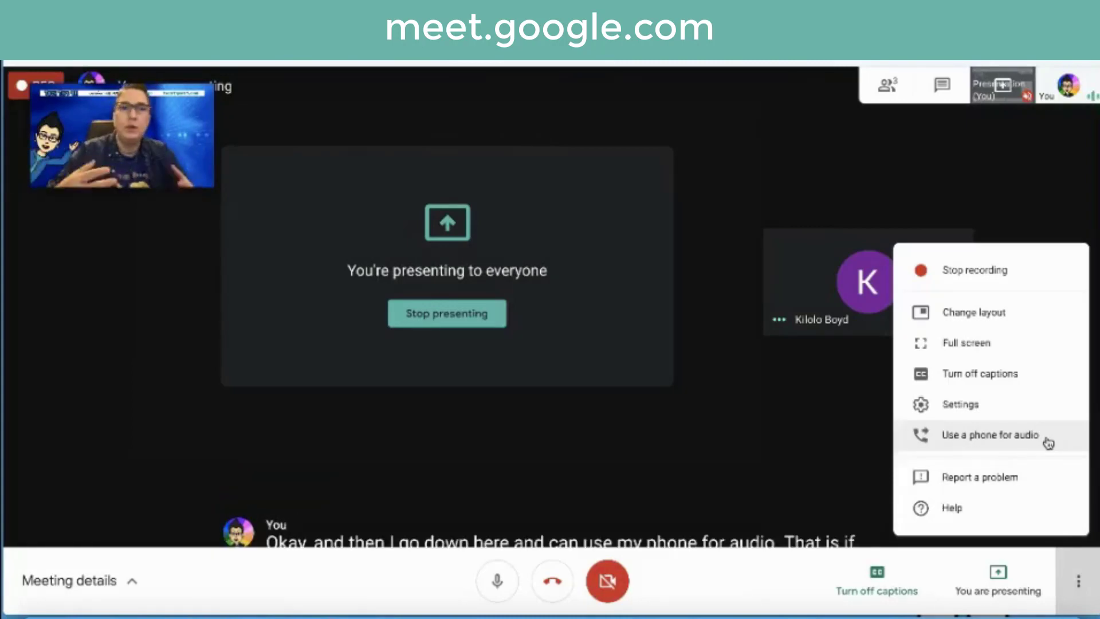
Step: Dismiss More options, show the People panel, and reveal actions for the other participant
{"action": "left_click", "coordinate": [1041, 174]}
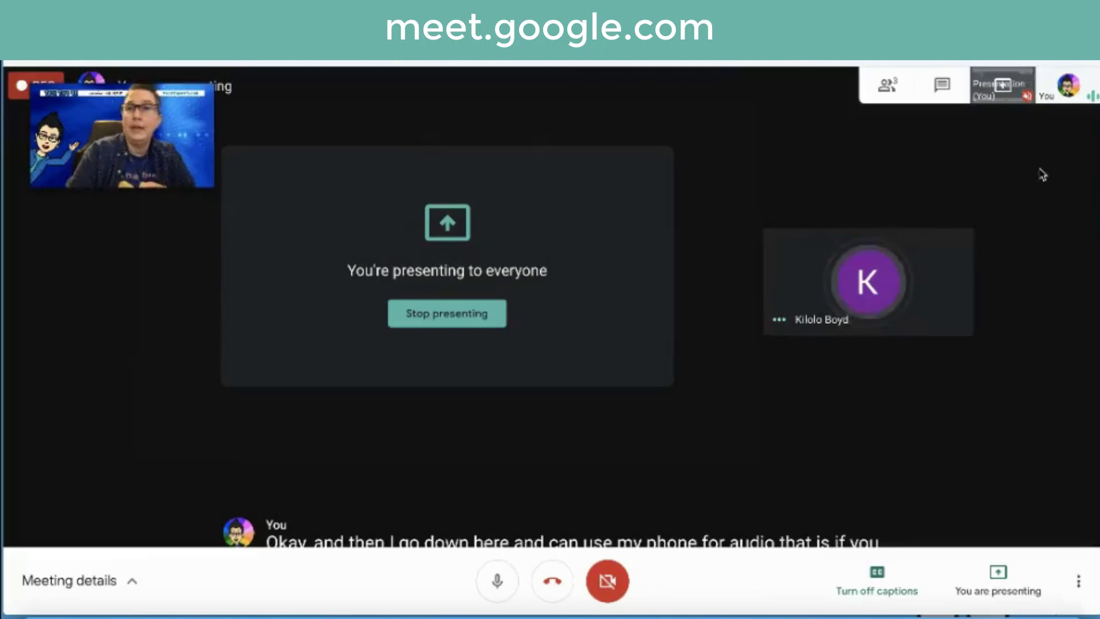
{"action": "left_click", "coordinate": [887, 85]}
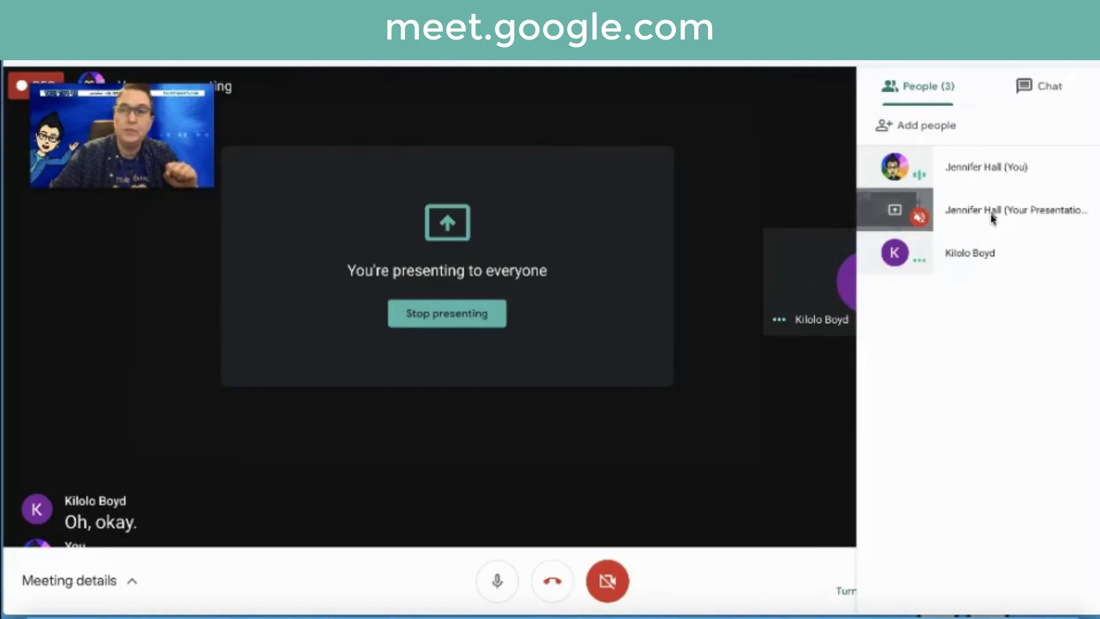
{"action": "mouse_move", "coordinate": [987, 252]}
{"action": "left_click", "coordinate": [1080, 255]}
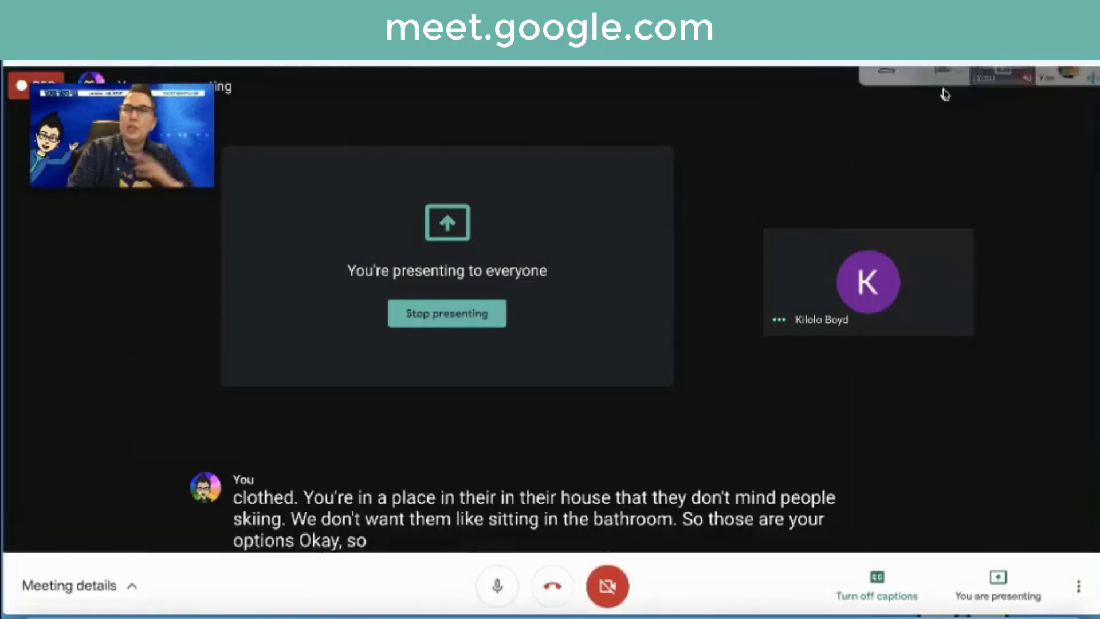
Step: Open the meeting chat panel to see its message history
{"action": "left_click", "coordinate": [943, 73]}
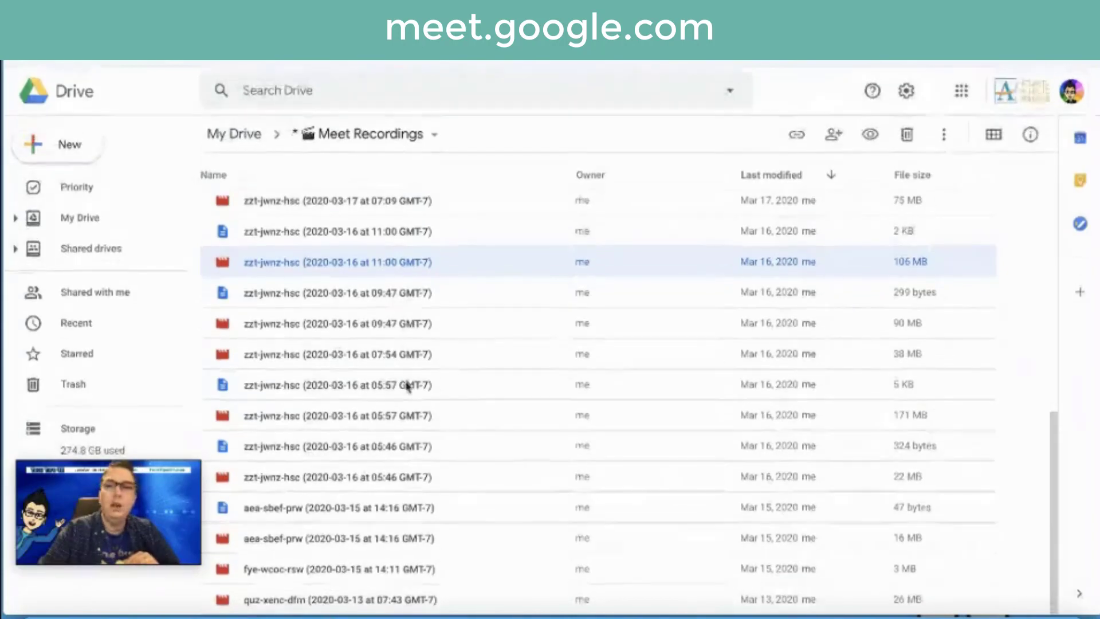
{"action": "scroll", "coordinate": [406, 385], "scroll_direction": "up", "scroll_amount": 10}
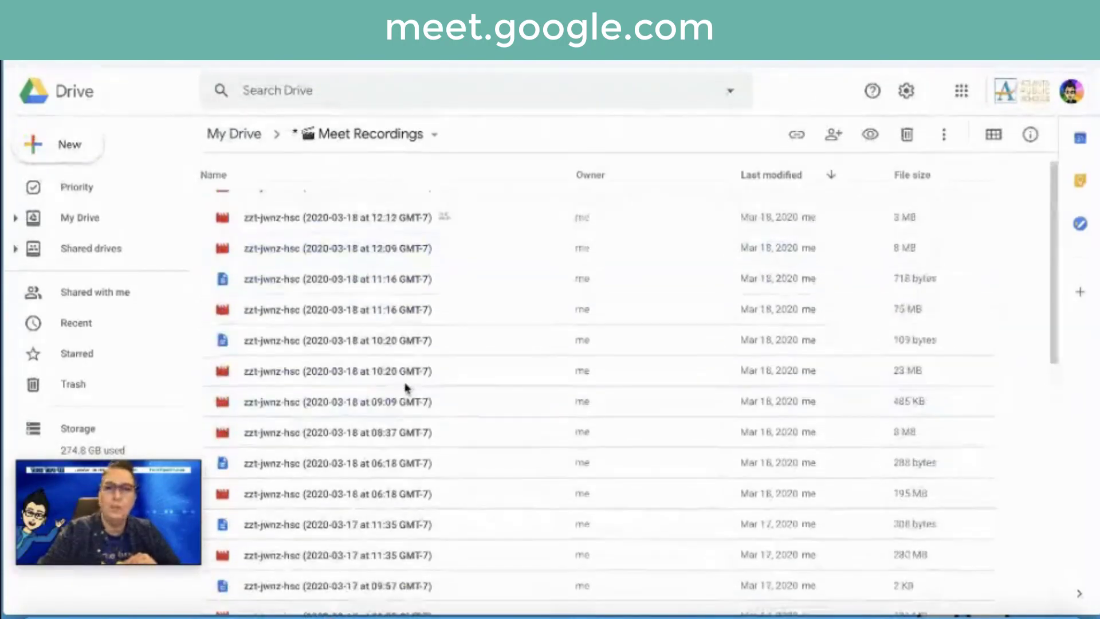
{"action": "scroll", "coordinate": [406, 387], "scroll_direction": "down", "scroll_amount": 10}
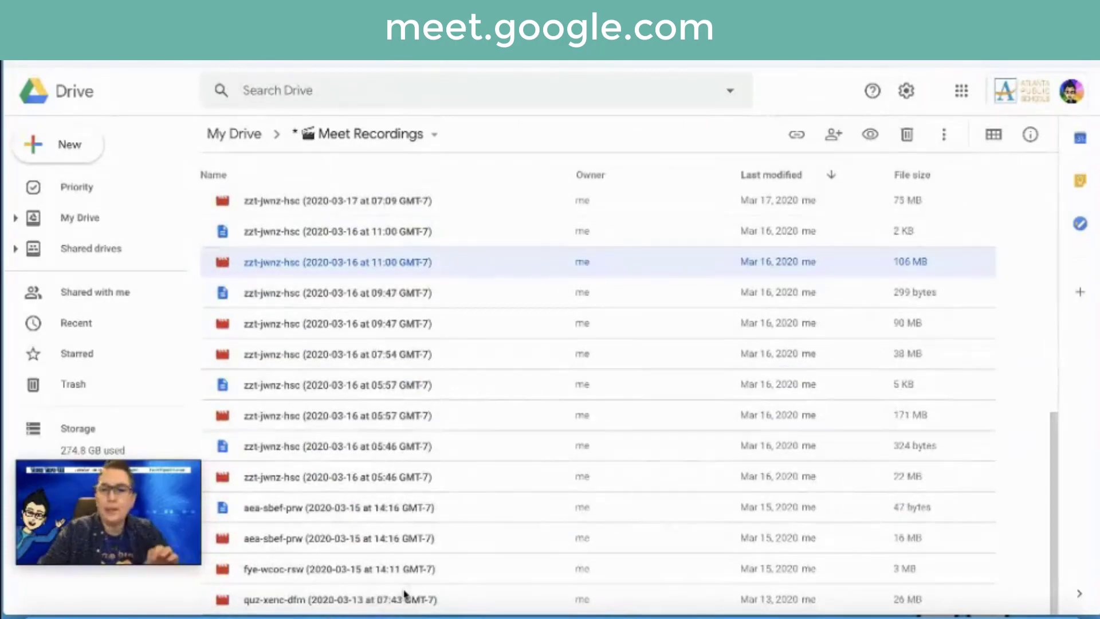
{"action": "scroll", "coordinate": [404, 594], "scroll_direction": "up", "scroll_amount": 10}
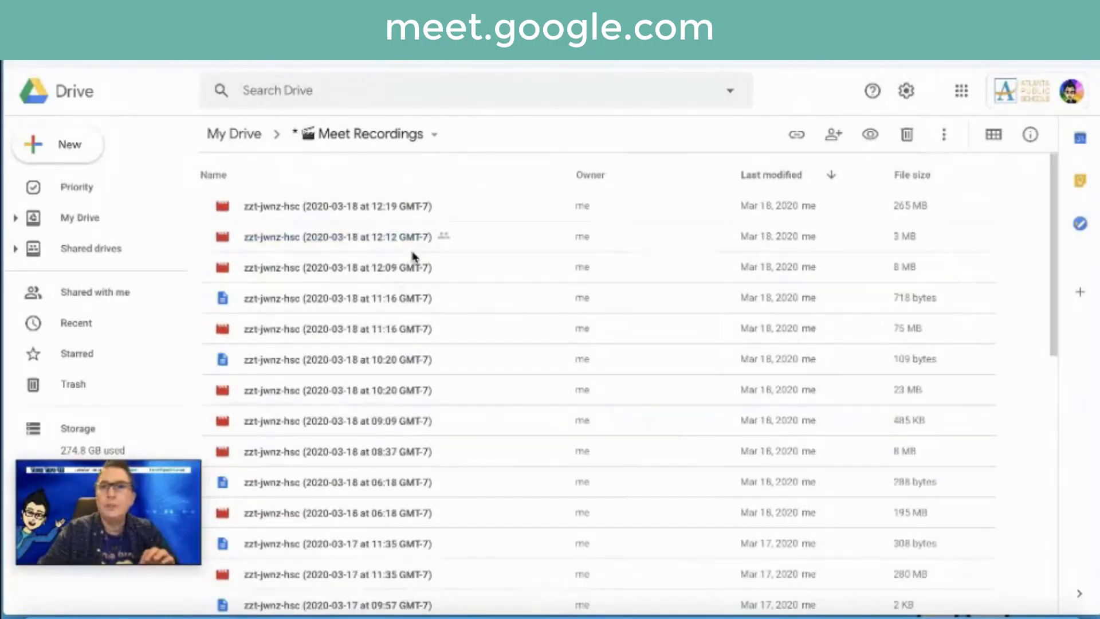
{"action": "scroll", "coordinate": [332, 343], "scroll_direction": "down", "scroll_amount": 10}
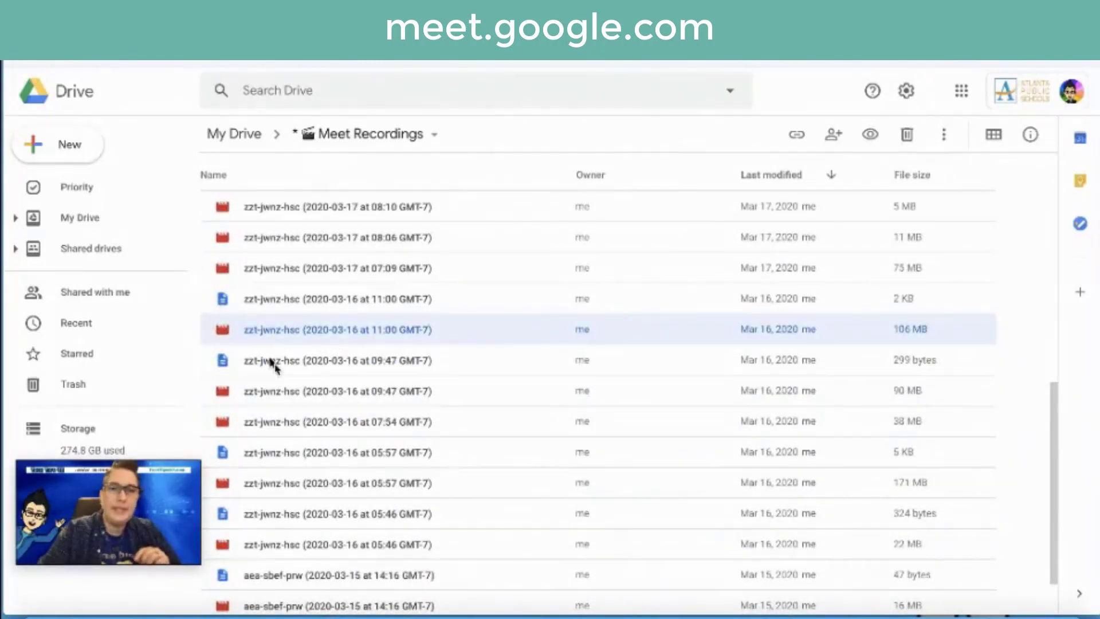
{"action": "scroll", "coordinate": [313, 437], "scroll_direction": "down", "scroll_amount": 1}
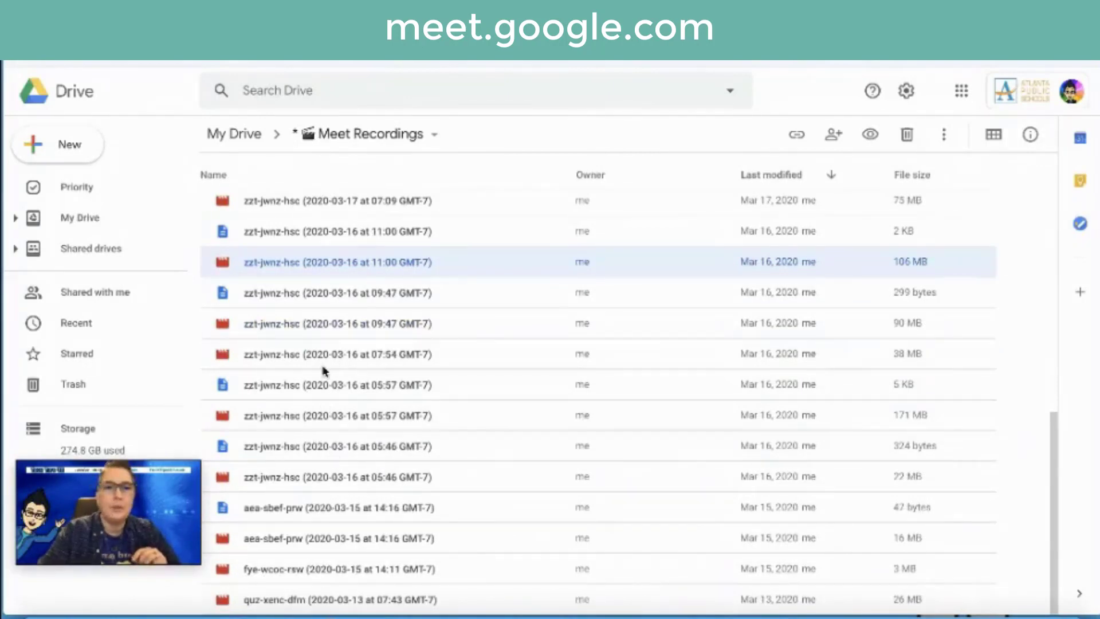
{"action": "double_click", "coordinate": [325, 384]}
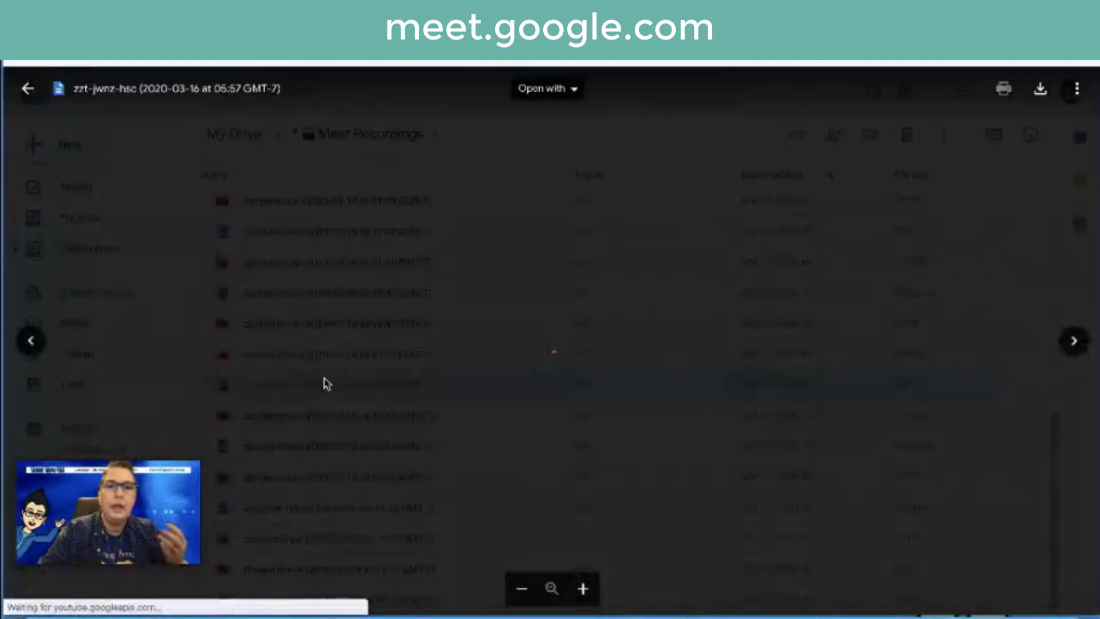
{"action": "scroll", "coordinate": [288, 252], "scroll_direction": "down", "scroll_amount": 2}
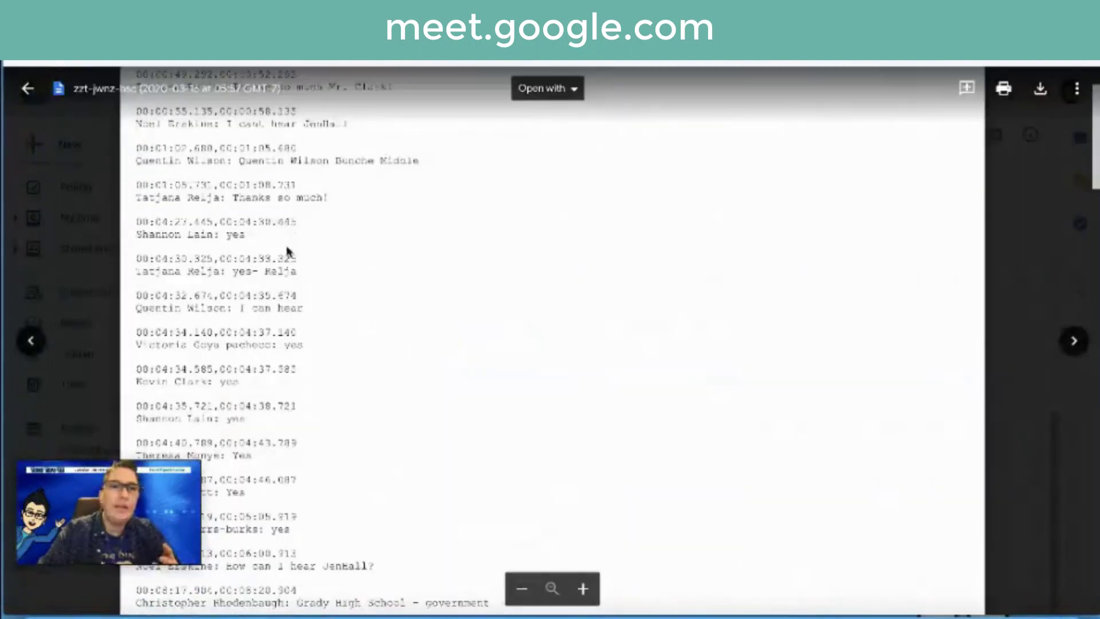
{"action": "scroll", "coordinate": [293, 273], "scroll_direction": "down", "scroll_amount": 5}
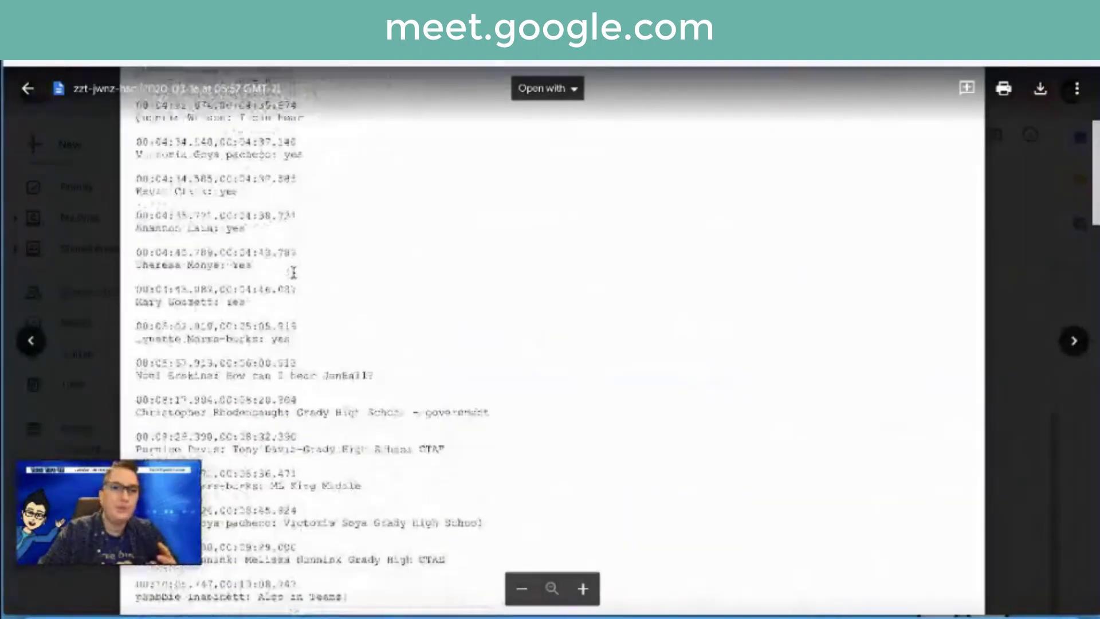
{"action": "scroll", "coordinate": [293, 273], "scroll_direction": "up", "scroll_amount": 6}
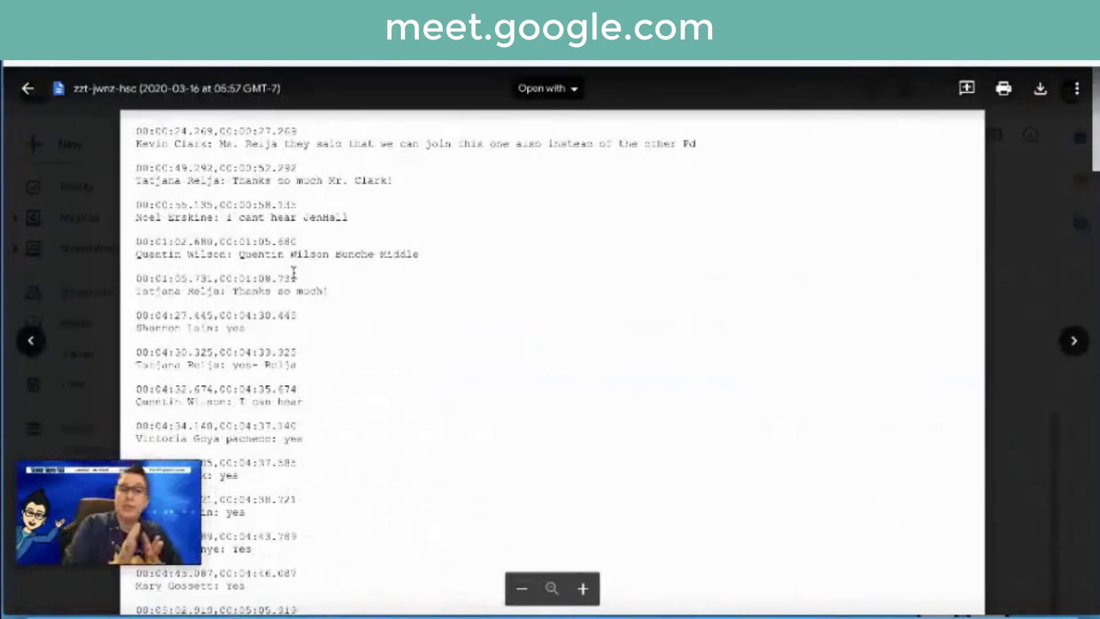